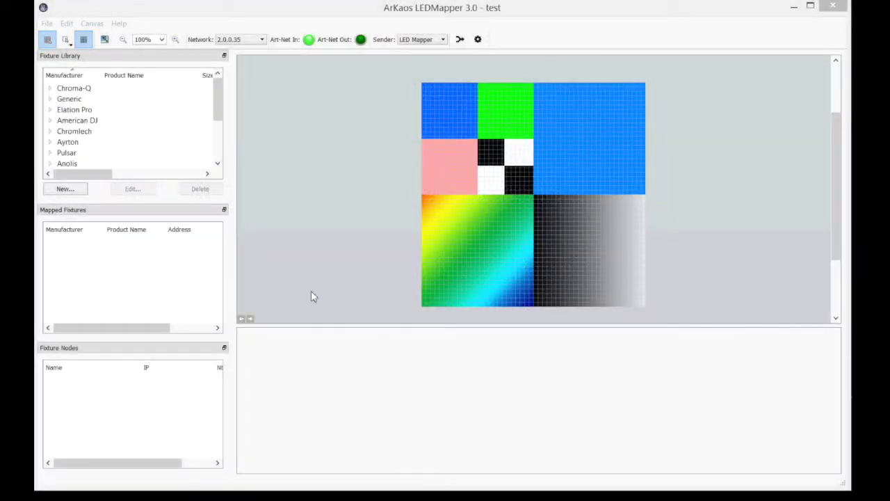
Create a new RGBWP (RGBW+) 6×6-pixel fixture with a custom 160-channel footprint
left_click(64, 189)
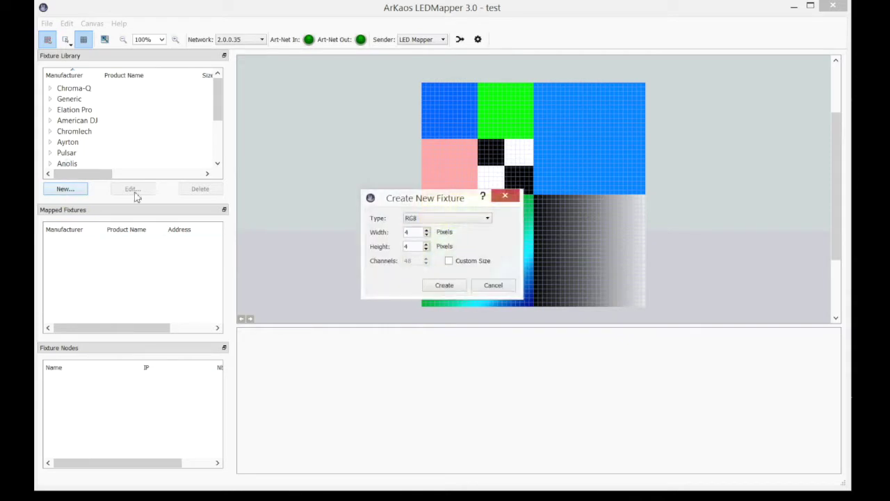
left_click(429, 221)
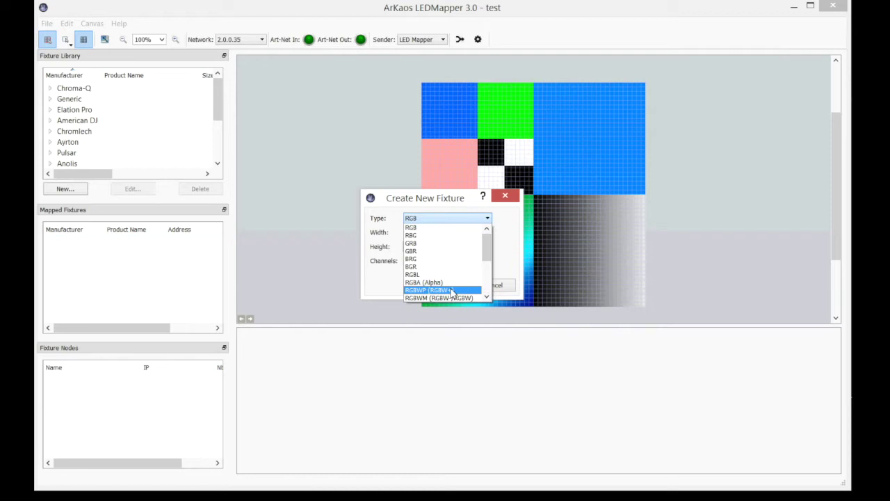
left_click(452, 292)
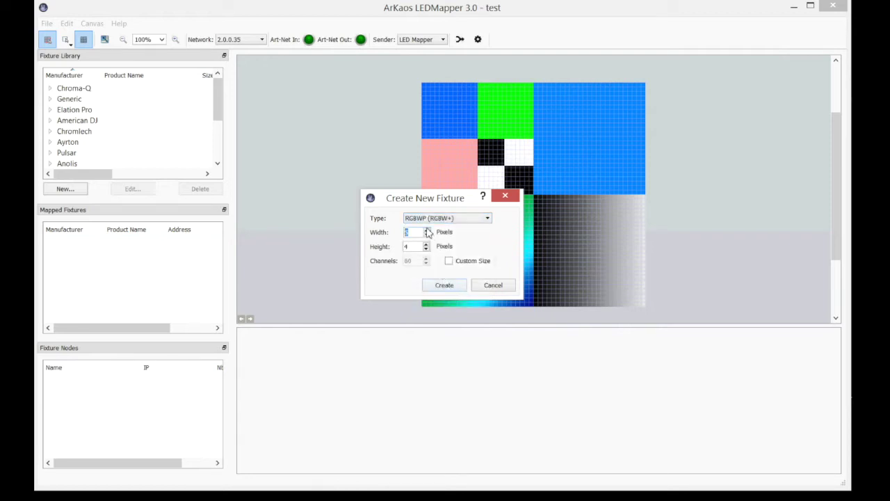
left_click(450, 262)
type("160")
left_click(444, 285)
type("MagicPanel 602")
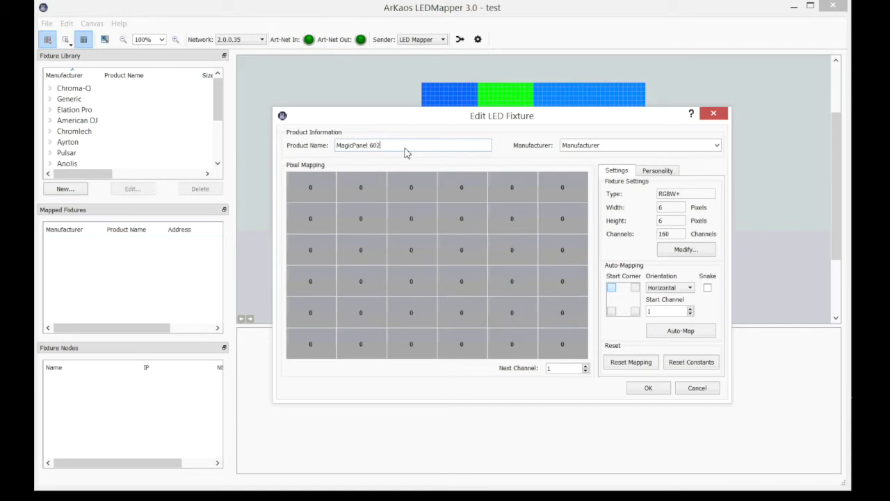
Set manufacturer Ayrton, auto-map the pixels from start channel 17, and save the fixture
left_click(718, 148)
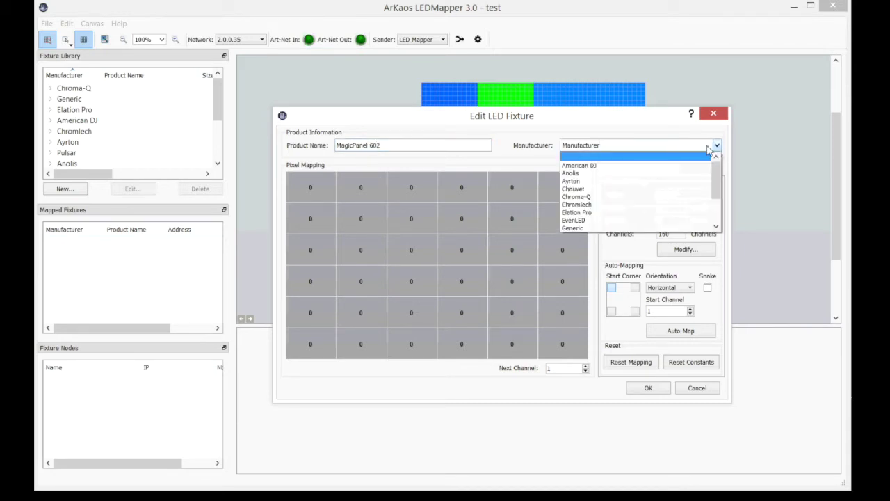
left_click(644, 183)
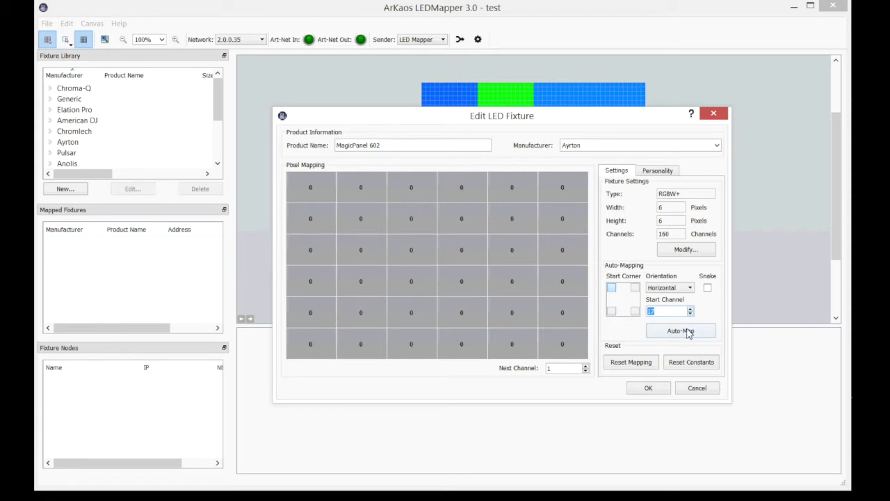
left_click(686, 331)
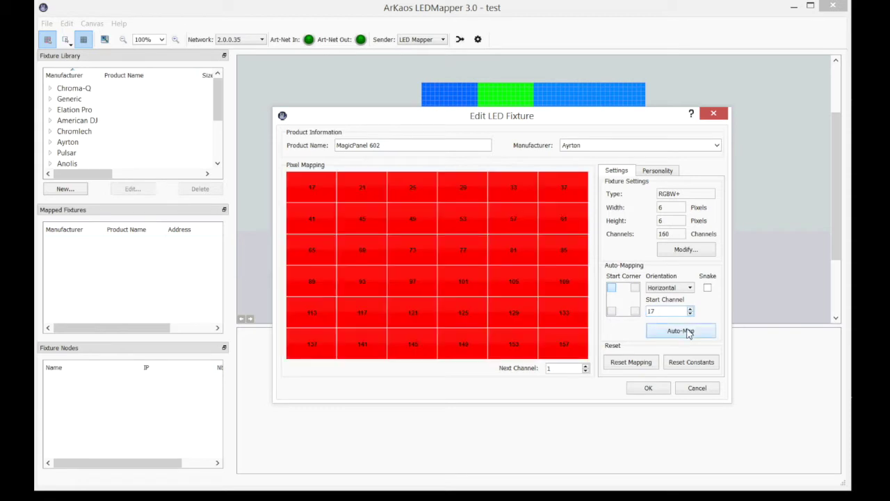
left_click(648, 389)
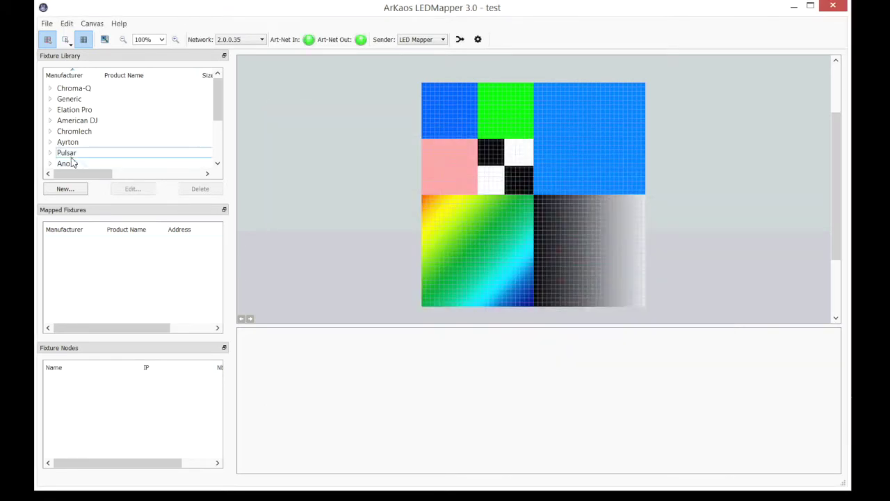
Drag Ayrton MagicPanel 602 onto the pink and blue canvas areas, one on each
left_click(50, 142)
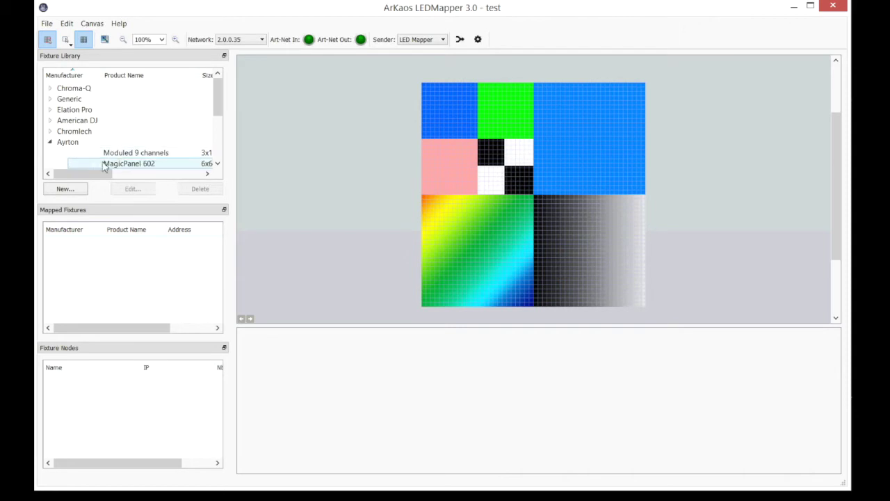
left_click_drag(101, 164, 449, 181)
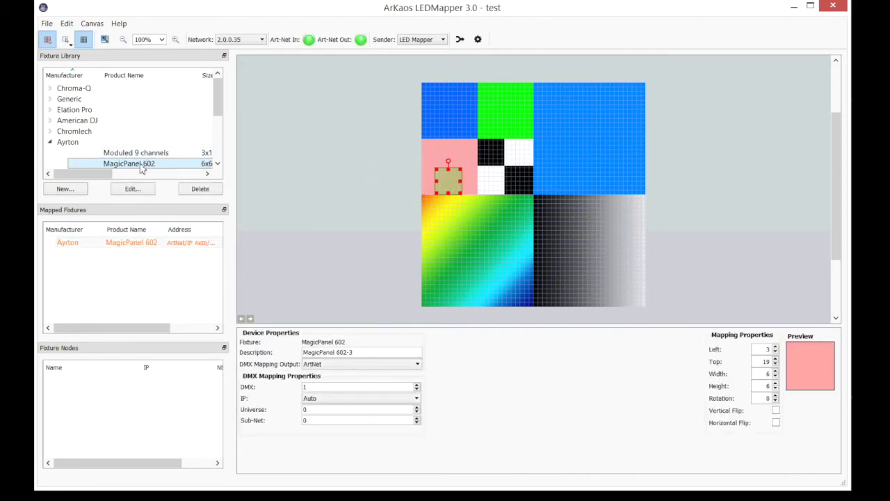
left_click_drag(141, 169, 596, 175)
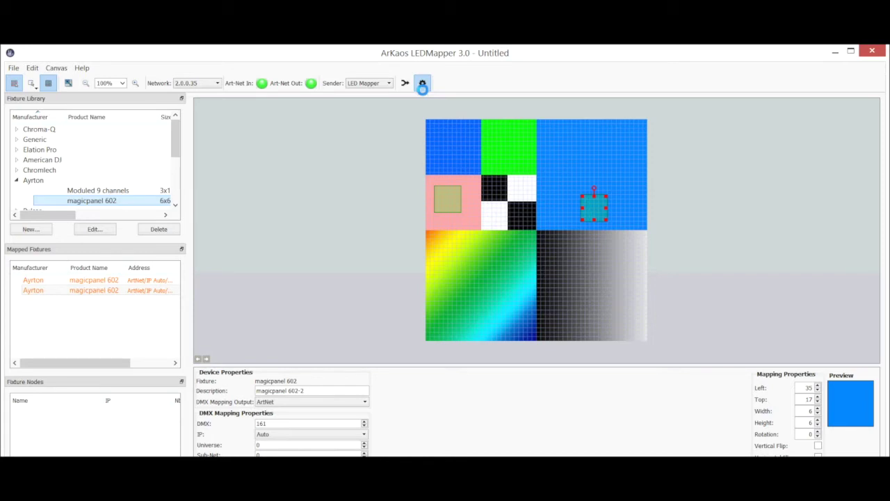
Enable the Art-Net merger from start universe 1 into output universe 4
left_click(422, 84)
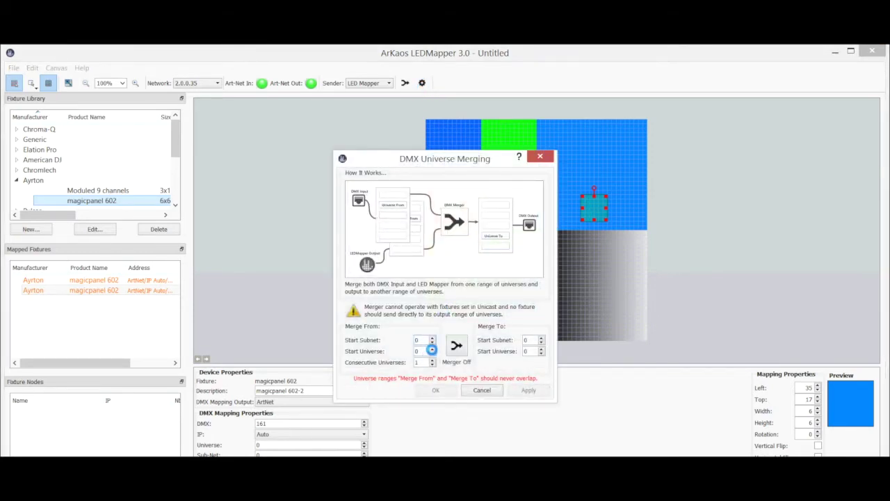
left_click(432, 349)
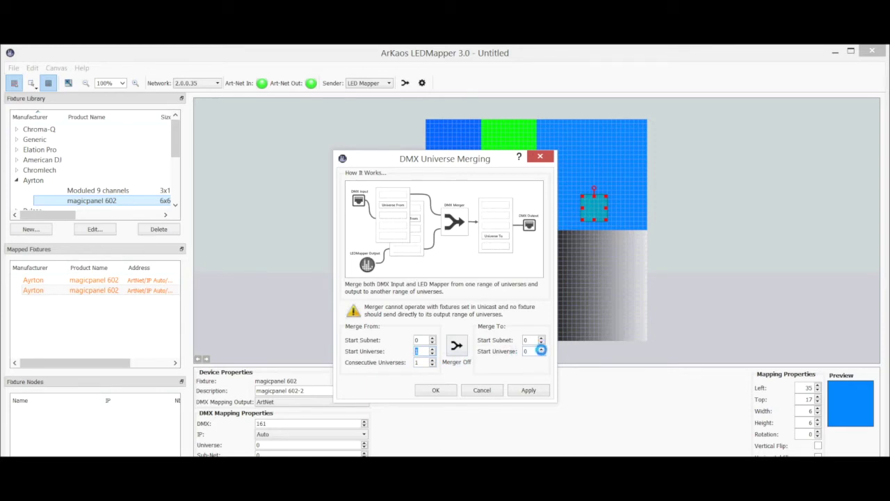
left_click(541, 347)
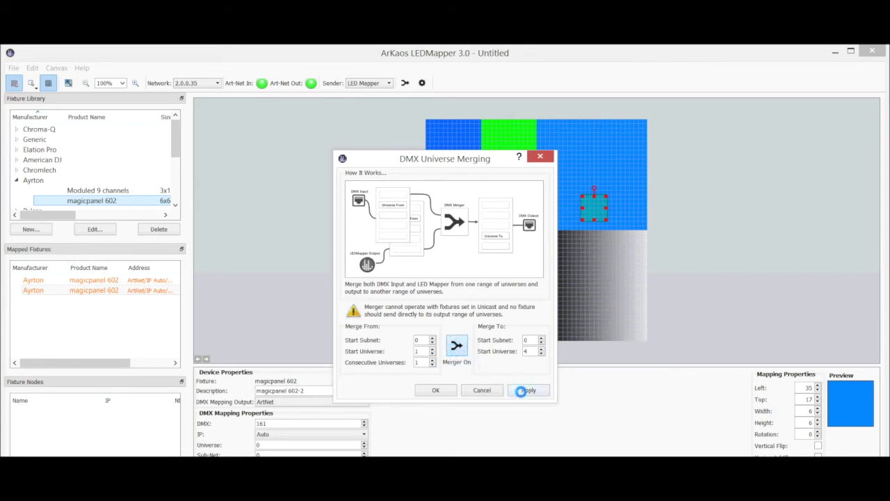
left_click(526, 389)
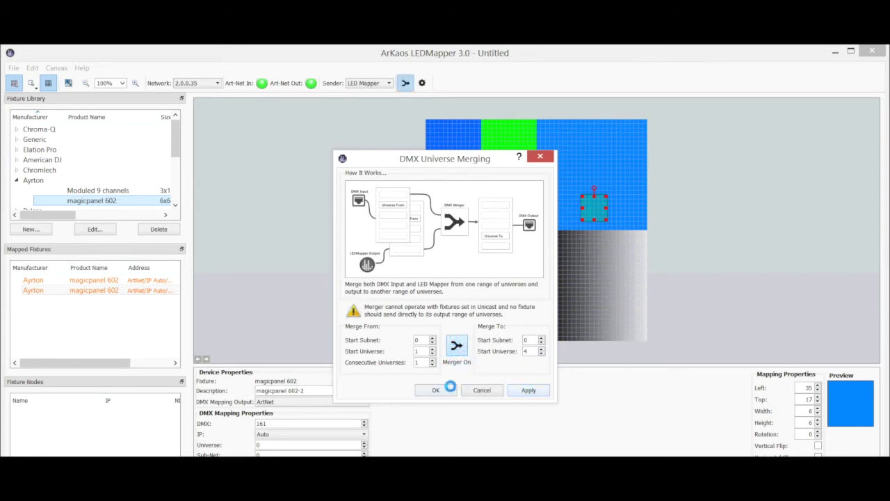
left_click(449, 390)
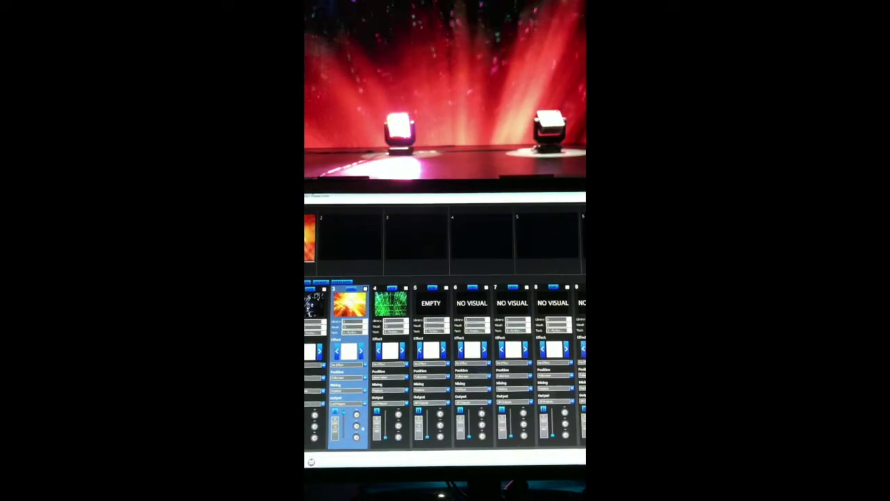
Activate the green visual in layer column 4 and deactivate the orange column 3
left_click(385, 422)
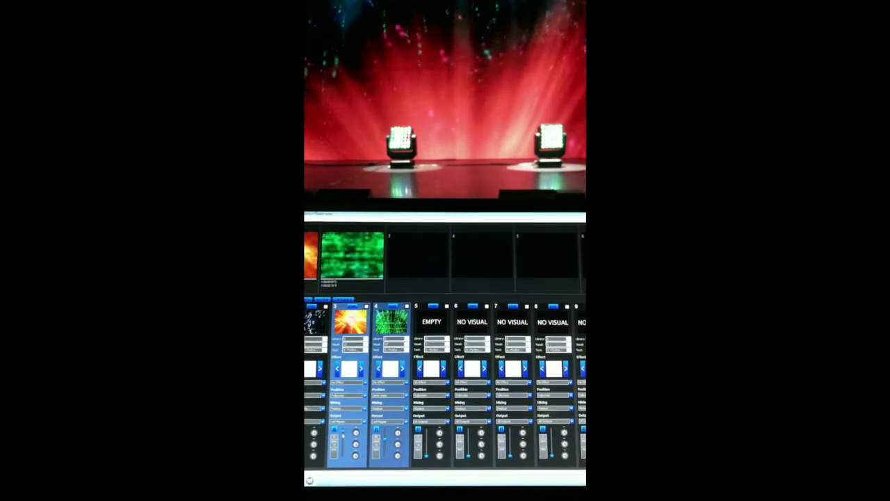
left_click(342, 456)
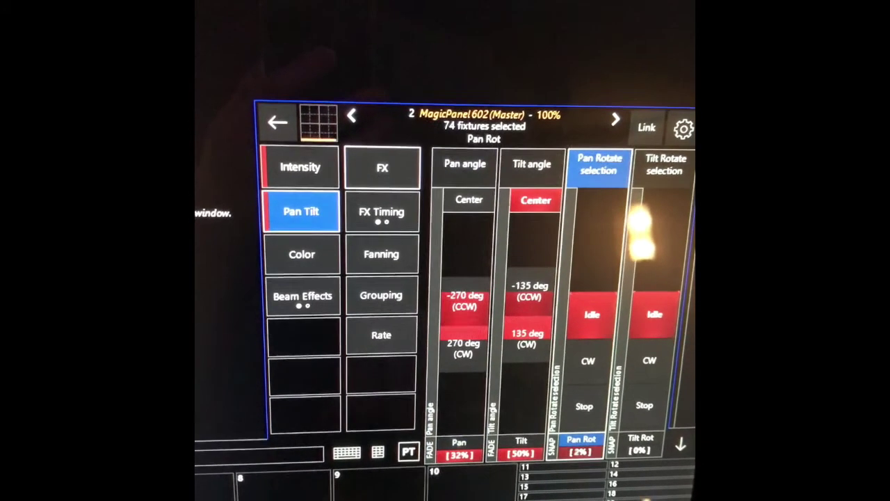
Select the Tilt angle column on the MagicPanel 602 Pan Tilt page
left_click(528, 150)
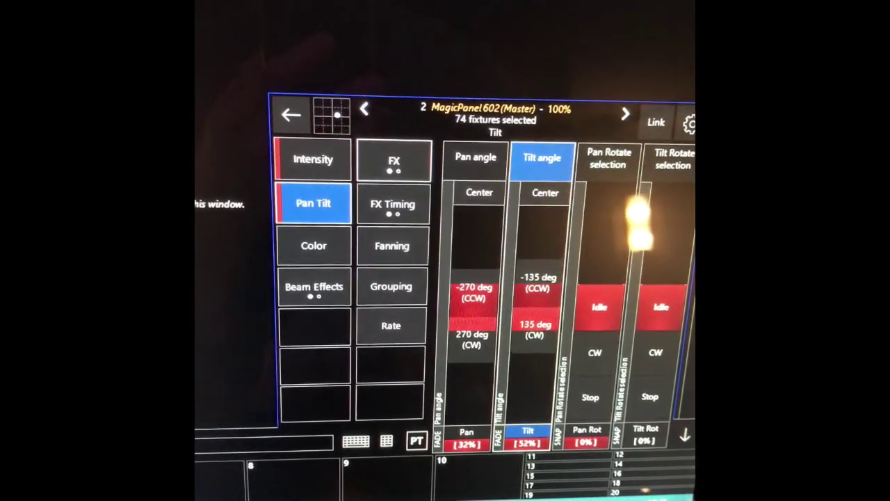